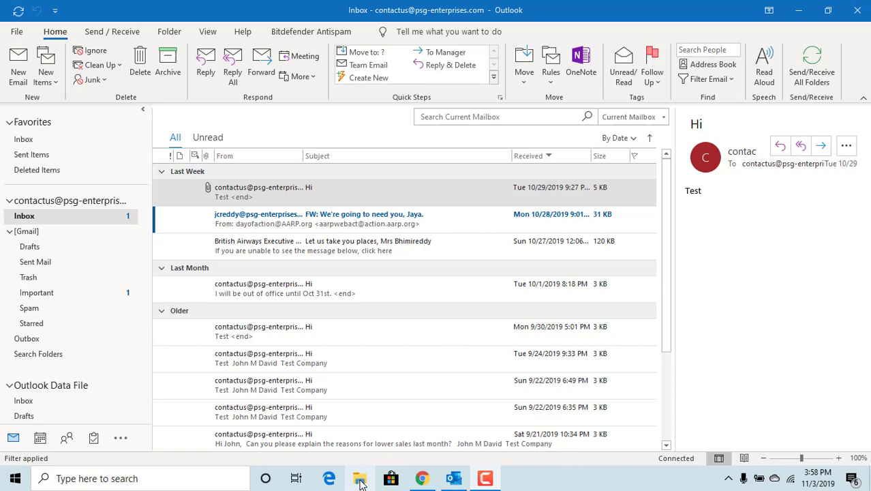
# Open the workbook Office_Contacts.xlsx from Test folder 2 on the C: drive using File Explorer.
pyautogui.click(360, 479)
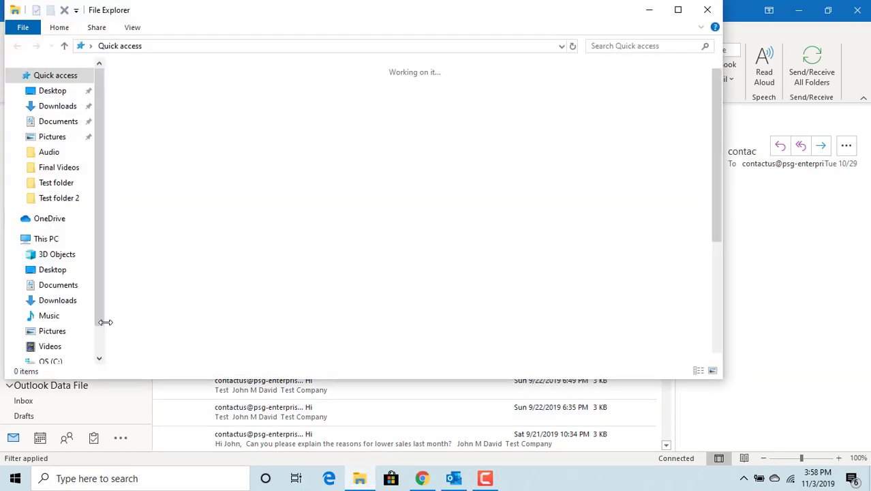
pyautogui.click(51, 360)
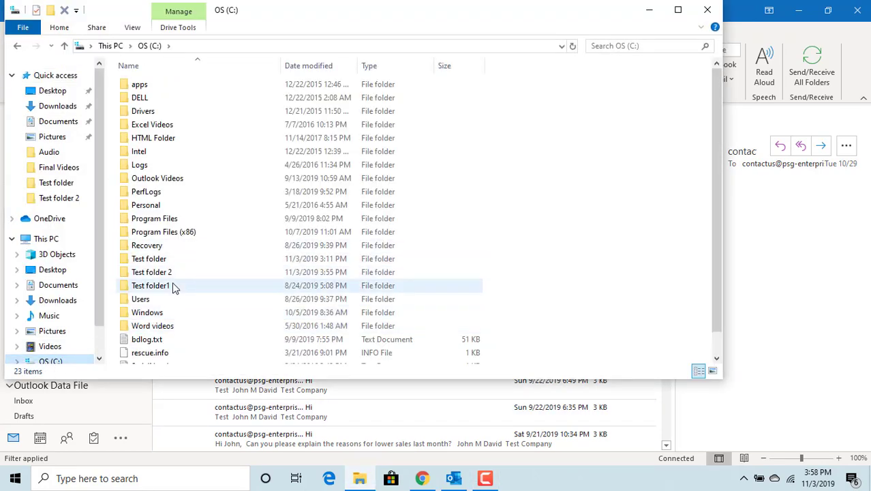
pyautogui.doubleClick(157, 273)
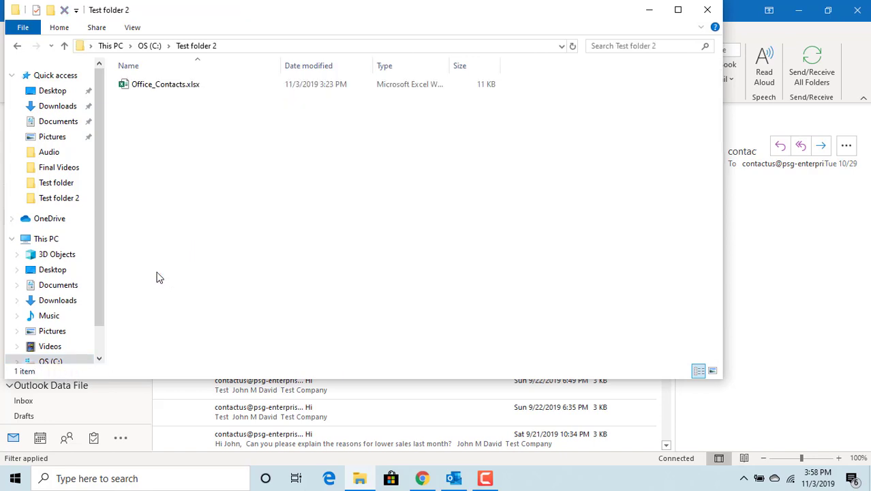
pyautogui.click(171, 89)
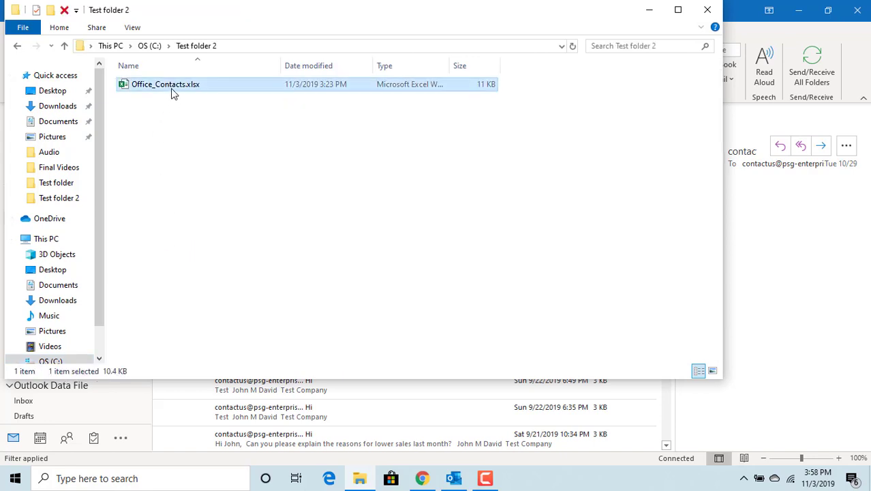
pyautogui.doubleClick(172, 91)
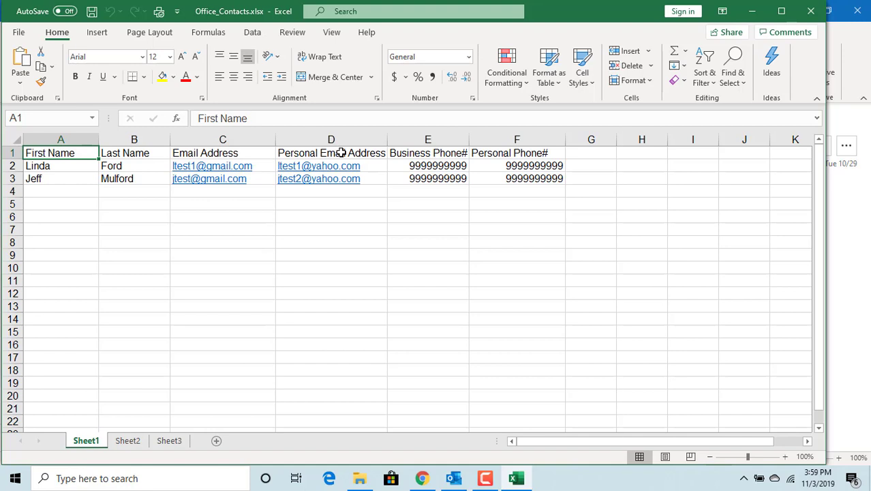
# Save the active sheet as Office_Contacts in CSV (Comma delimited) format in Test folder 2, and close the workbook and folder windows.
pyautogui.click(20, 34)
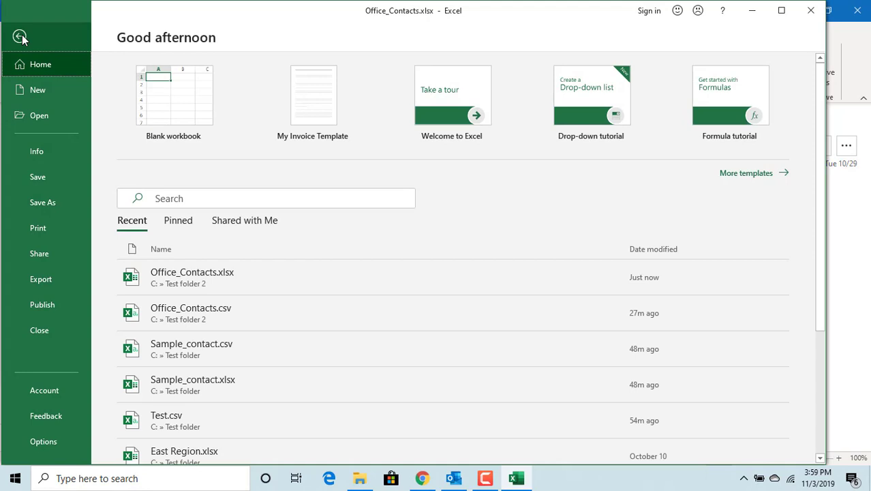
pyautogui.click(53, 201)
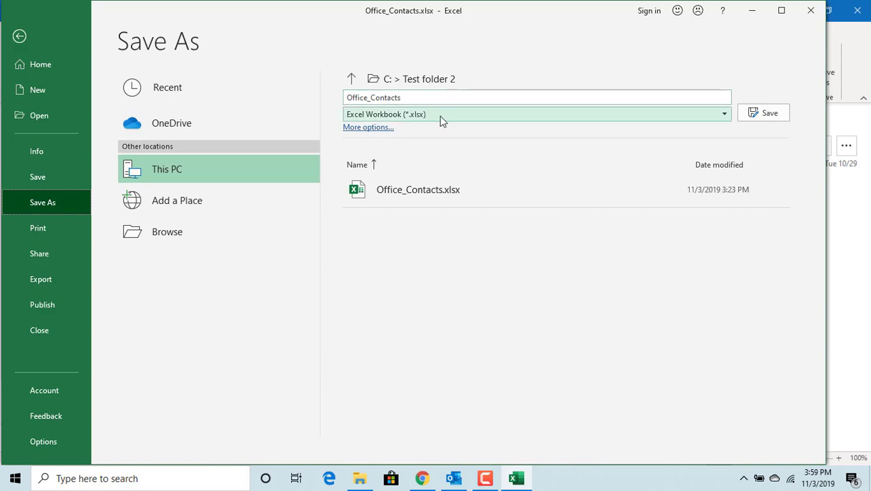
pyautogui.click(724, 117)
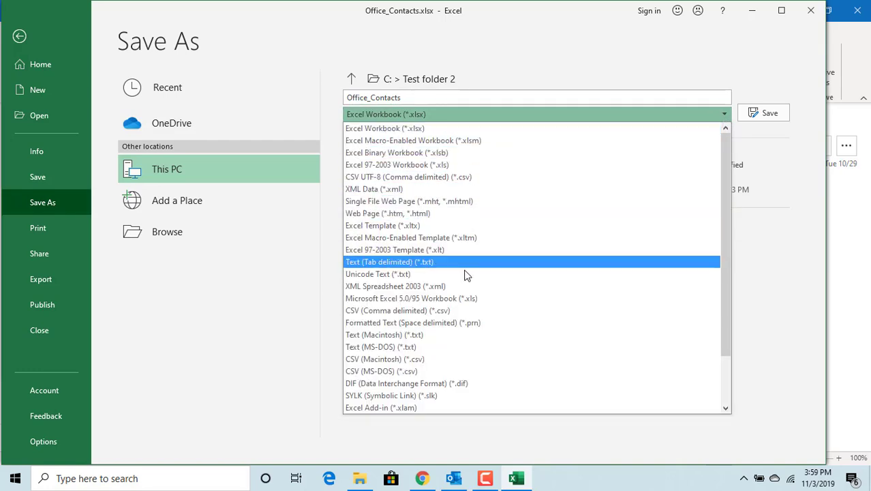
pyautogui.click(440, 312)
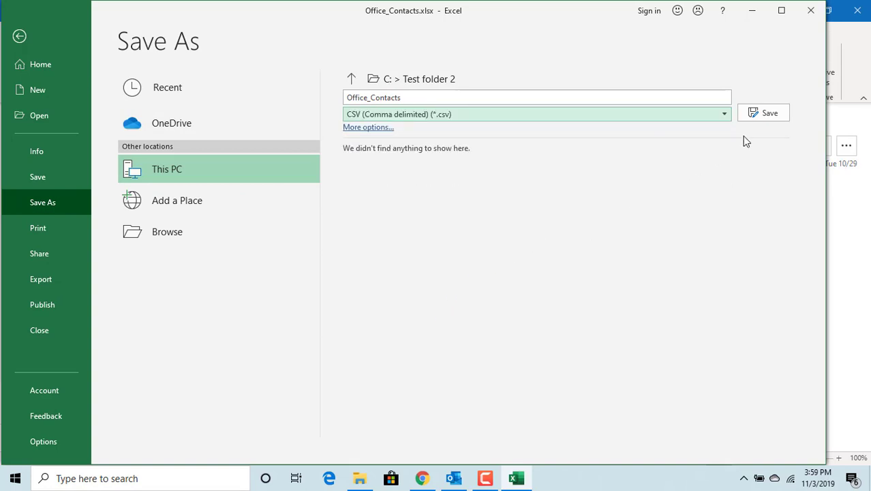
pyautogui.click(760, 113)
pyautogui.click(768, 114)
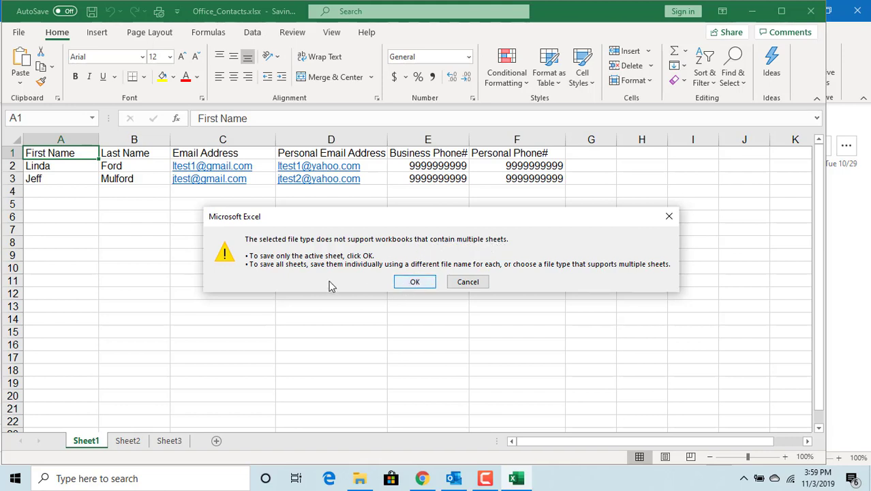
pyautogui.click(415, 282)
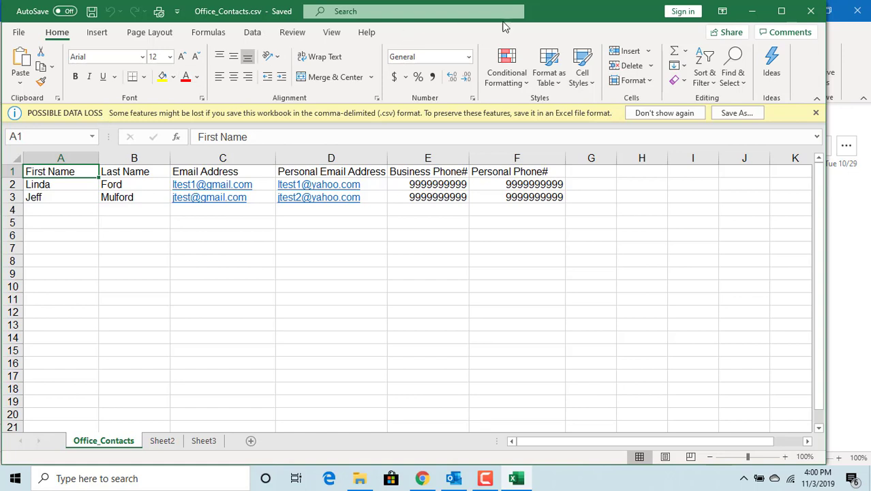
pyautogui.click(810, 11)
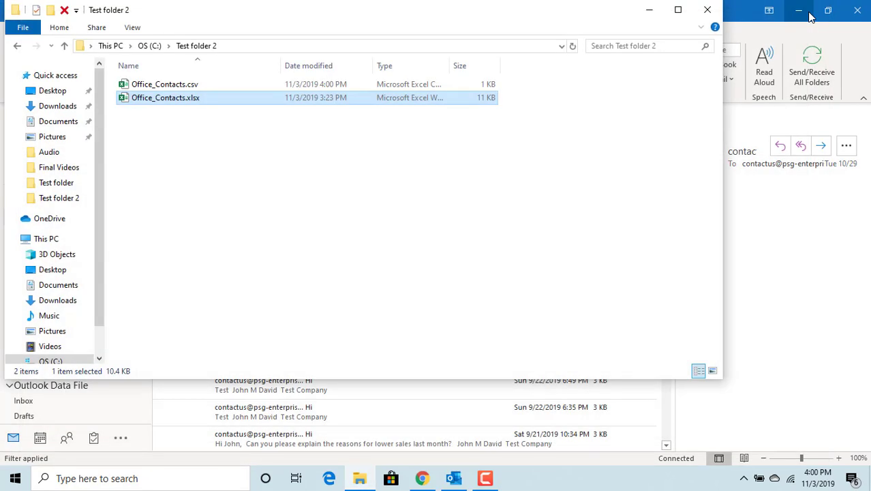
pyautogui.click(712, 9)
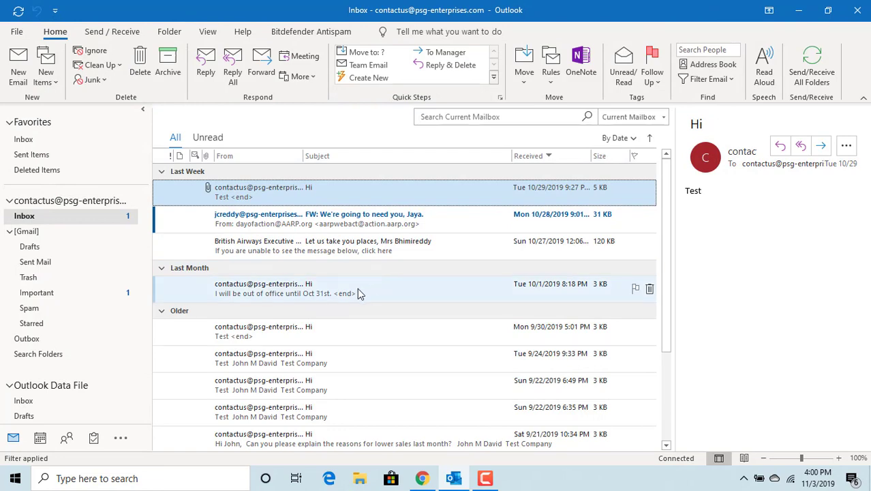
# Start an Outlook import from another program or file, with Comma Separated Values as the file type.
pyautogui.click(17, 31)
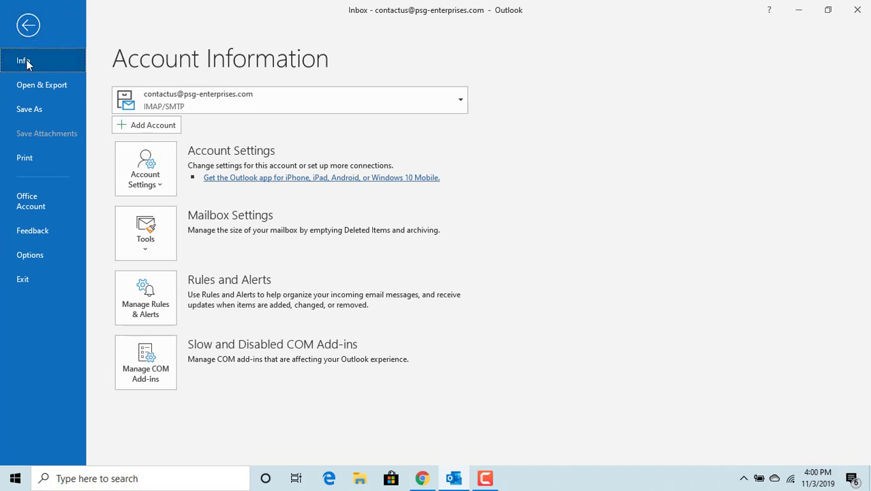
pyautogui.click(35, 88)
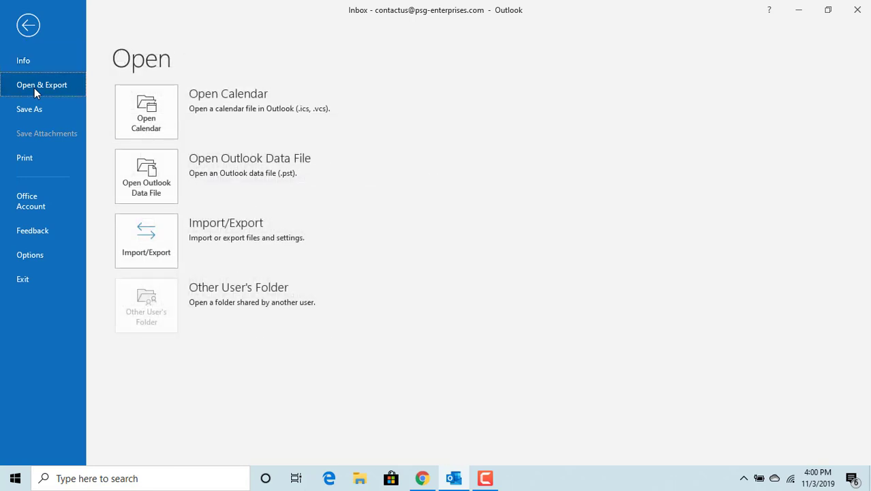
pyautogui.click(135, 237)
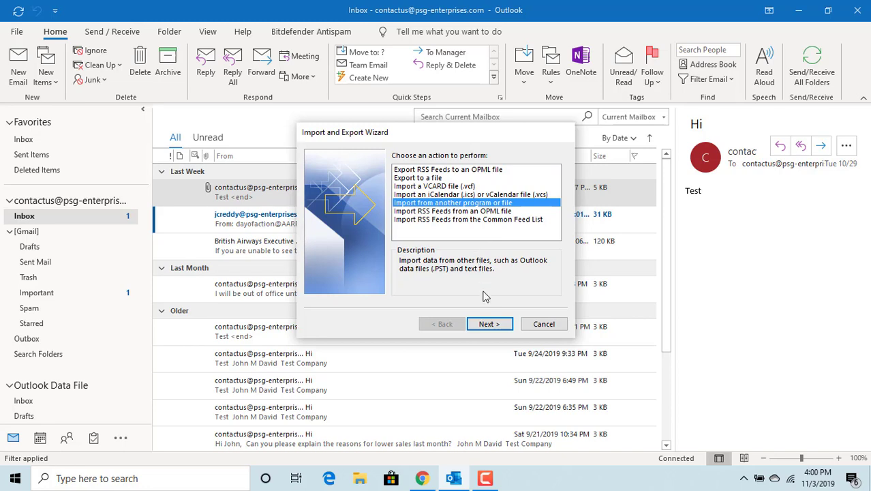
pyautogui.click(489, 324)
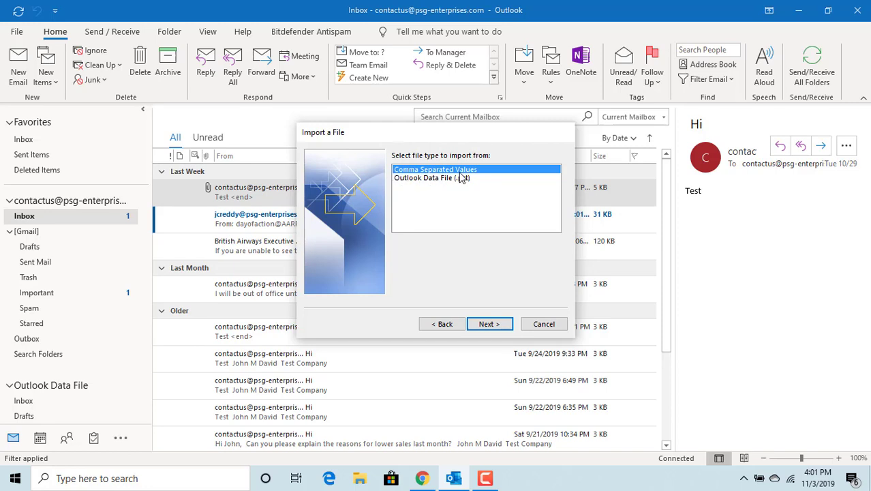
pyautogui.click(487, 325)
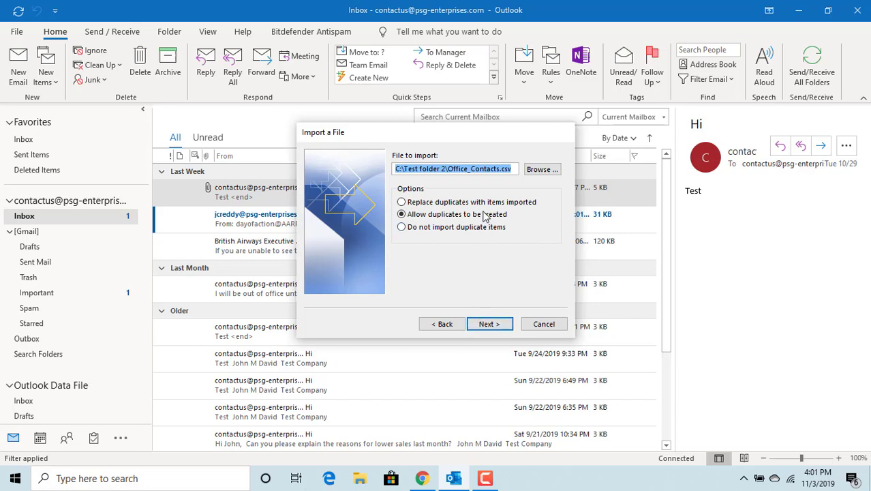
# Choose Office_Contacts.csv from Test folder 2 on the C: drive as the file to import.
pyautogui.click(540, 174)
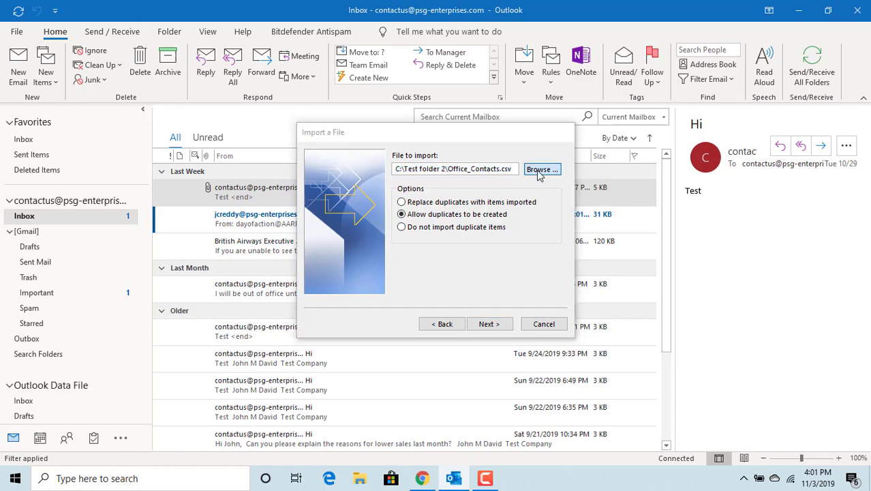
pyautogui.scroll(-4, 397, 328)
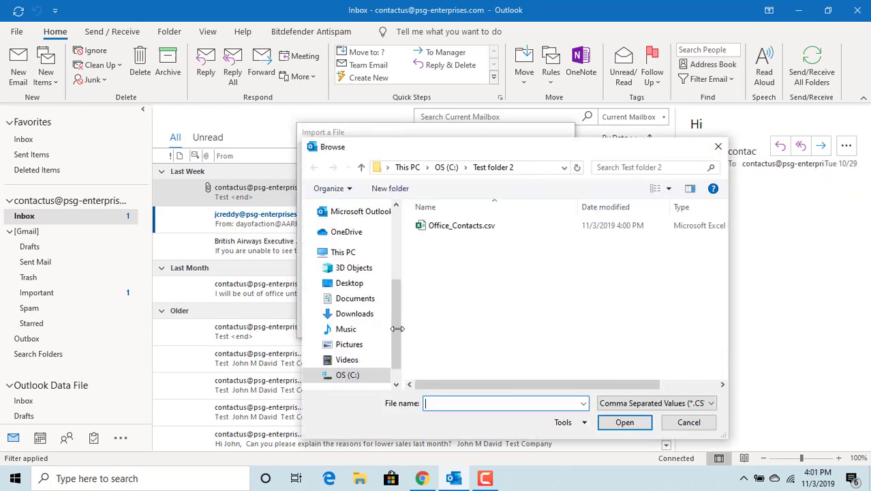
pyautogui.click(353, 380)
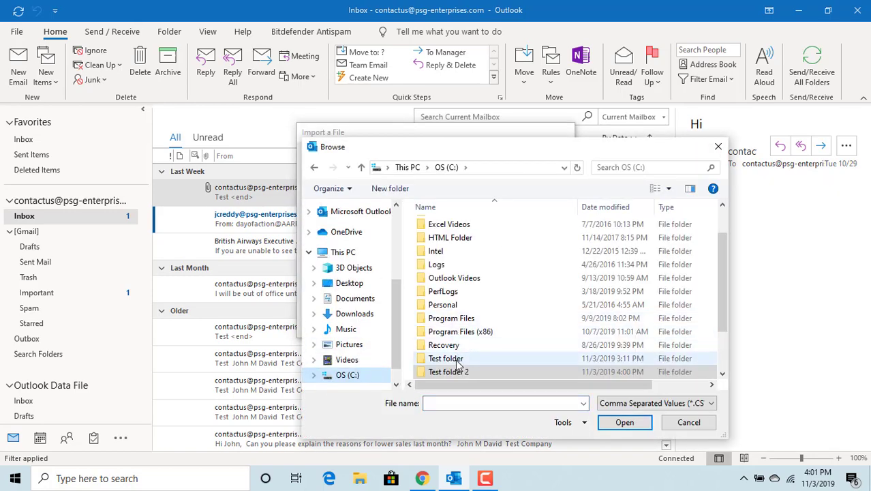
pyautogui.doubleClick(458, 372)
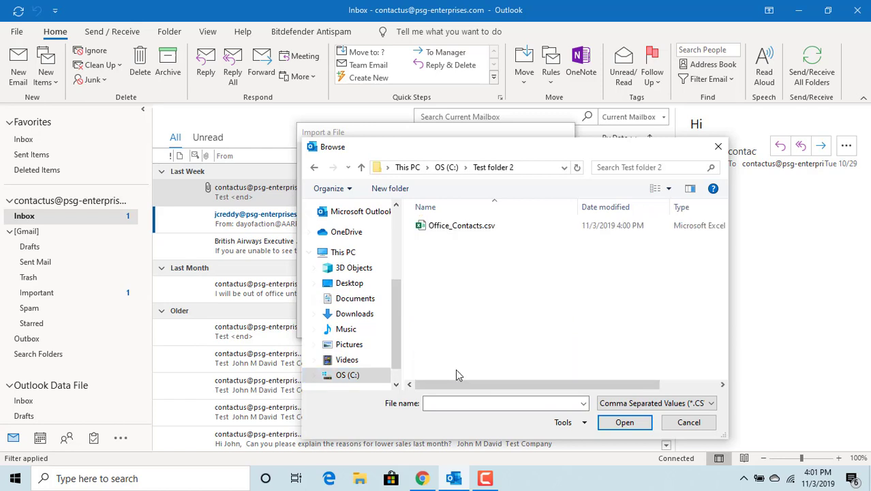
pyautogui.click(450, 232)
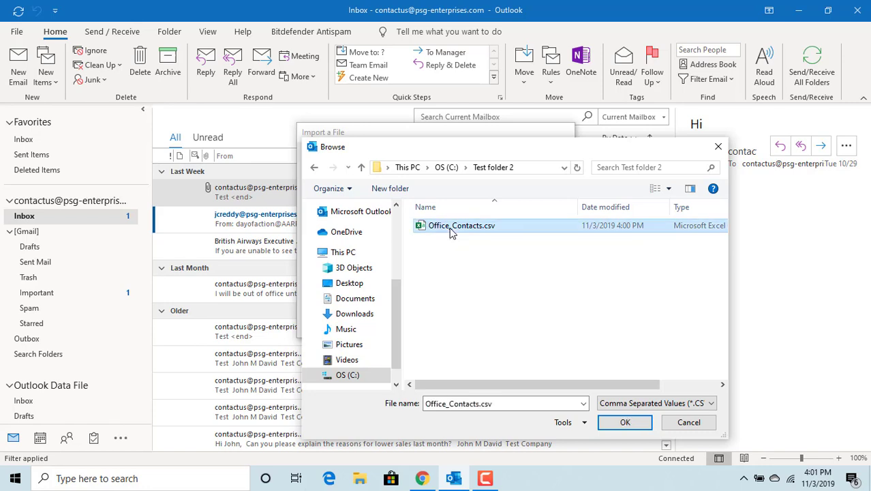
pyautogui.click(625, 423)
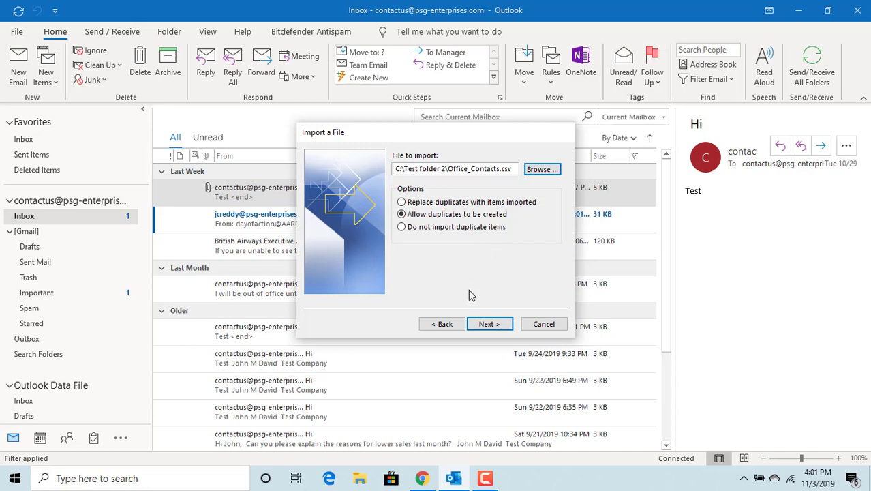
# Allow duplicates to be created and set the Contacts folder under Outlook Data File as the import destination.
pyautogui.click(488, 325)
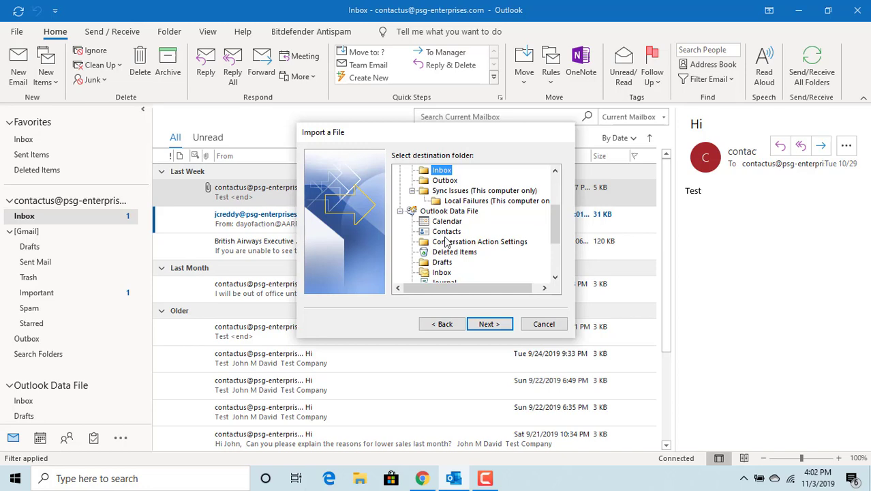
pyautogui.click(446, 233)
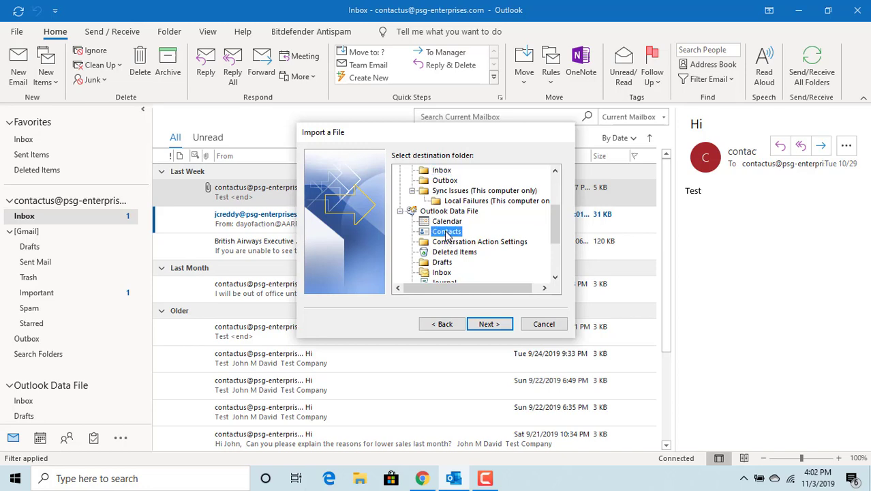
pyautogui.click(487, 325)
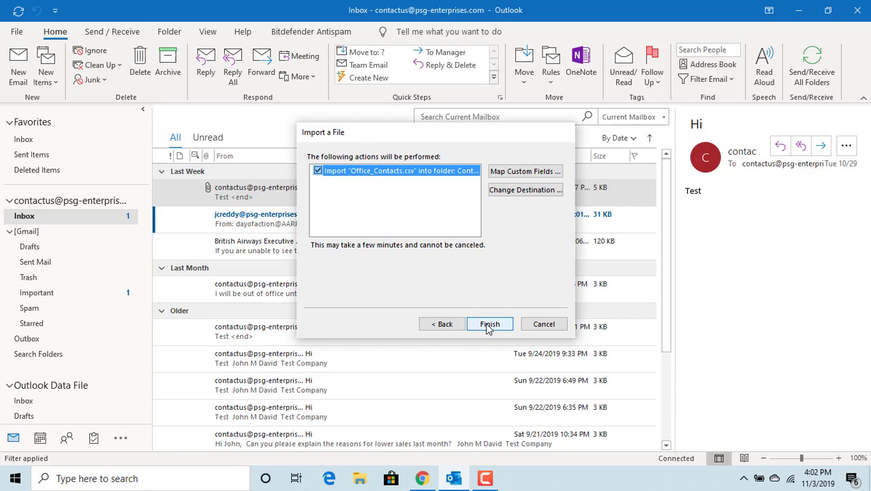
# Open the custom field mapping for the contacts import and clear the existing map.
pyautogui.click(513, 174)
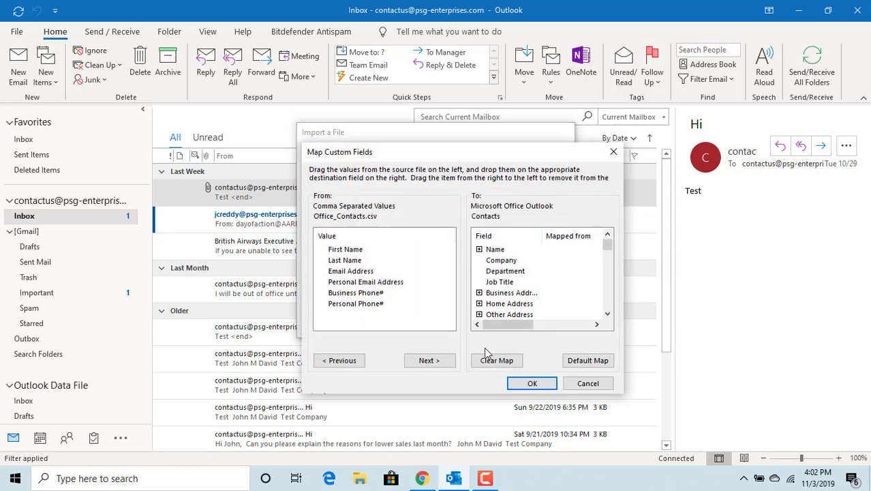
pyautogui.click(496, 365)
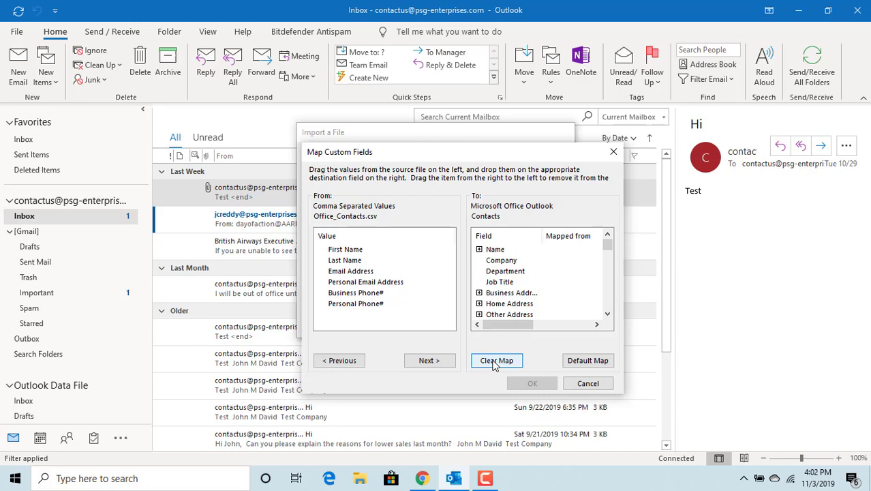
pyautogui.click(494, 362)
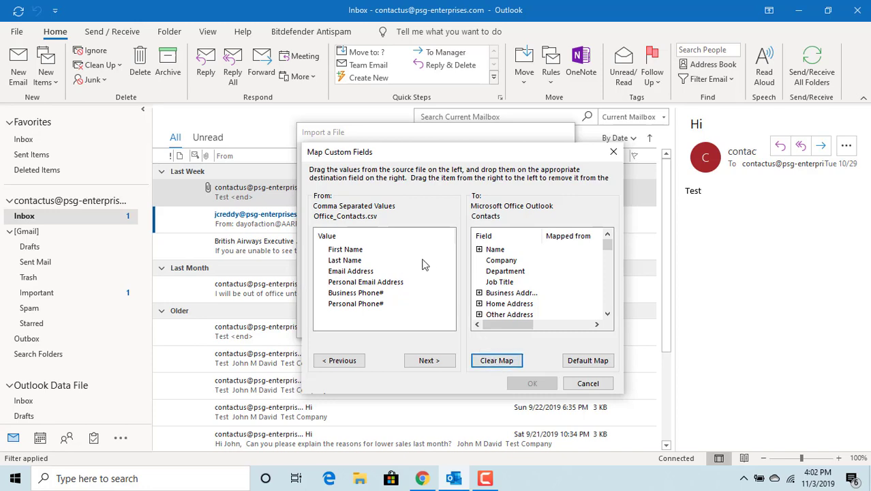
# Map the CSV's First Name and Last Name values to the matching fields in the Name group.
pyautogui.click(479, 249)
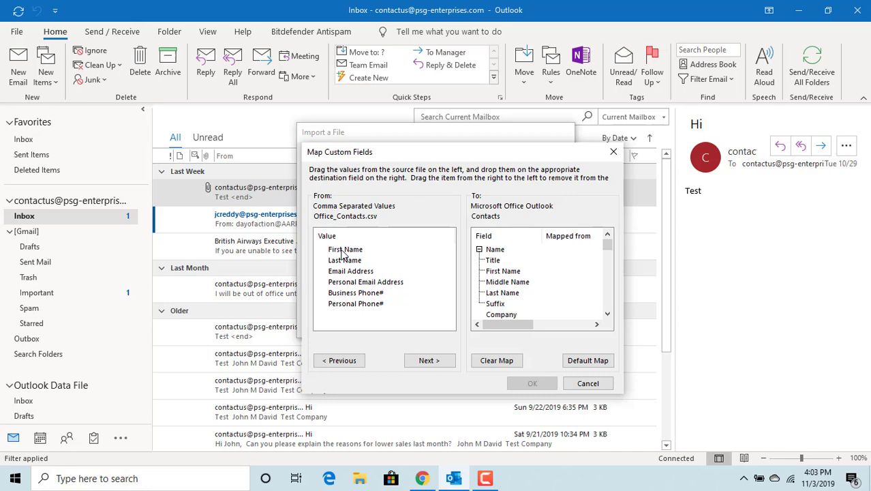
pyautogui.moveTo(342, 254); pyautogui.dragTo(523, 280)
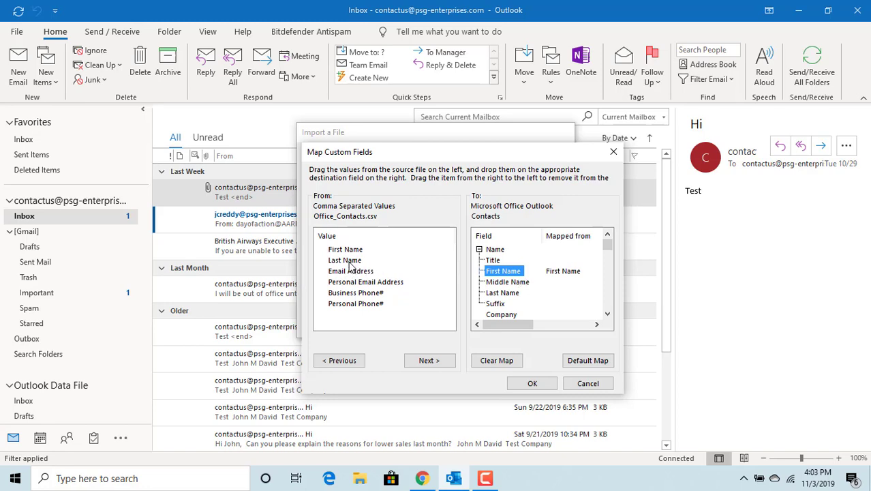
pyautogui.moveTo(349, 264); pyautogui.dragTo(513, 298)
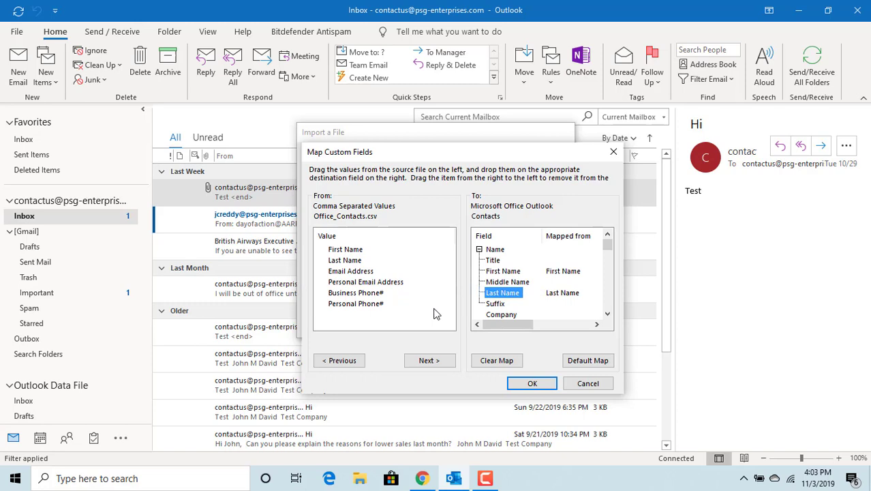
# Map the CSV's Email Address value to the E-mail Address field in the E-mail group.
pyautogui.click(607, 313)
pyautogui.moveTo(607, 313); pyautogui.dragTo(607, 314)
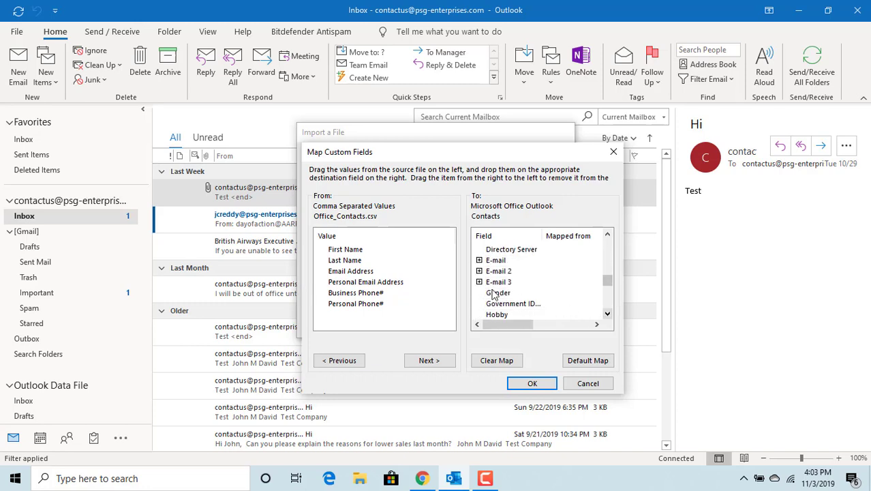
pyautogui.moveTo(345, 275); pyautogui.dragTo(482, 265)
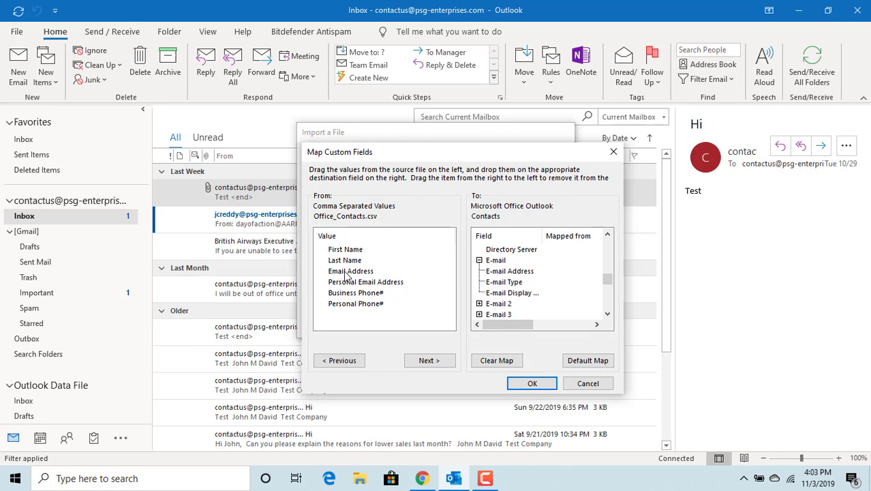
pyautogui.moveTo(348, 274); pyautogui.dragTo(486, 272)
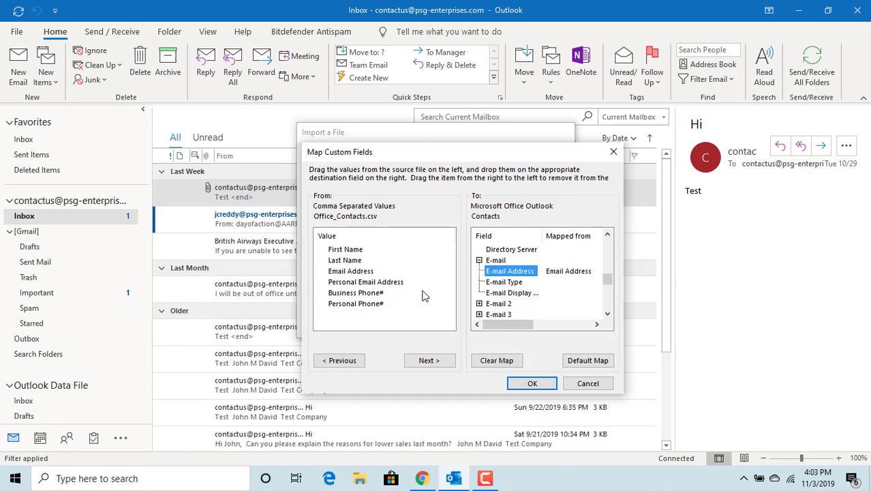
# Map the Personal Email Address value to the E-mail 2 Address field in the E-mail 2 group.
pyautogui.click(607, 315)
pyautogui.click(607, 315)
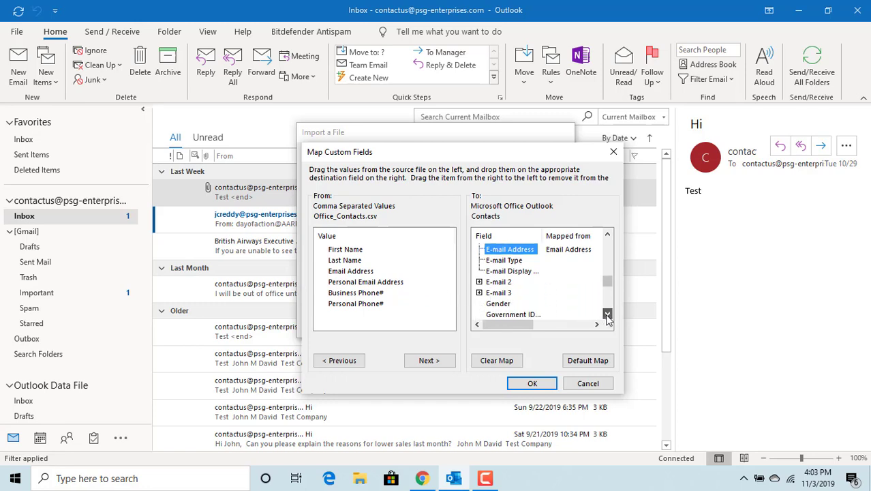
pyautogui.click(479, 282)
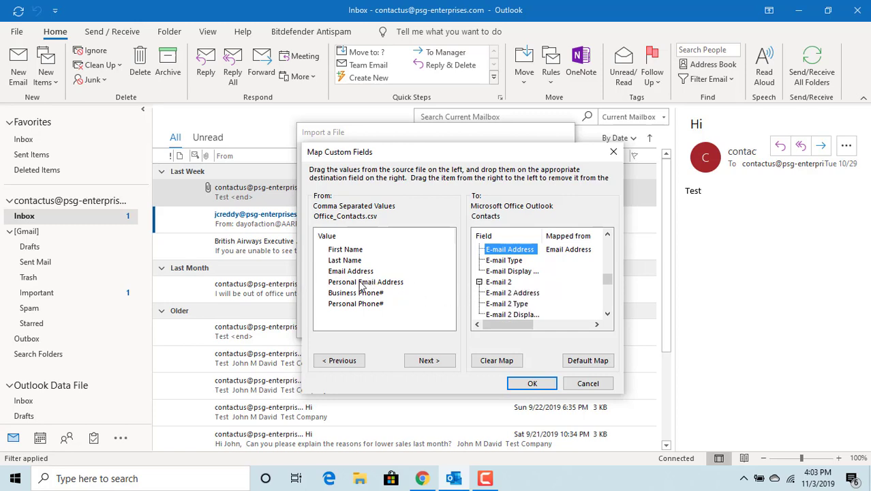
pyautogui.moveTo(361, 282); pyautogui.dragTo(511, 300)
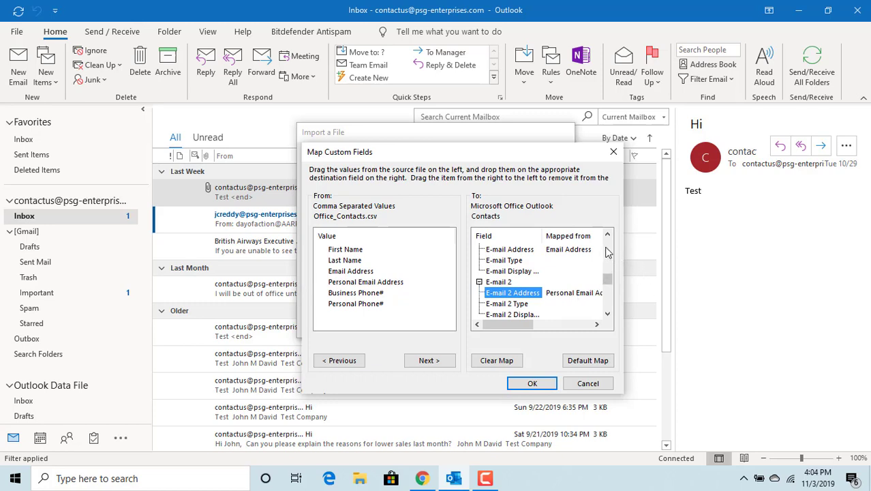
# Map the Business Phone# value to the Business Phone contact field.
pyautogui.scroll(6, 608, 252)
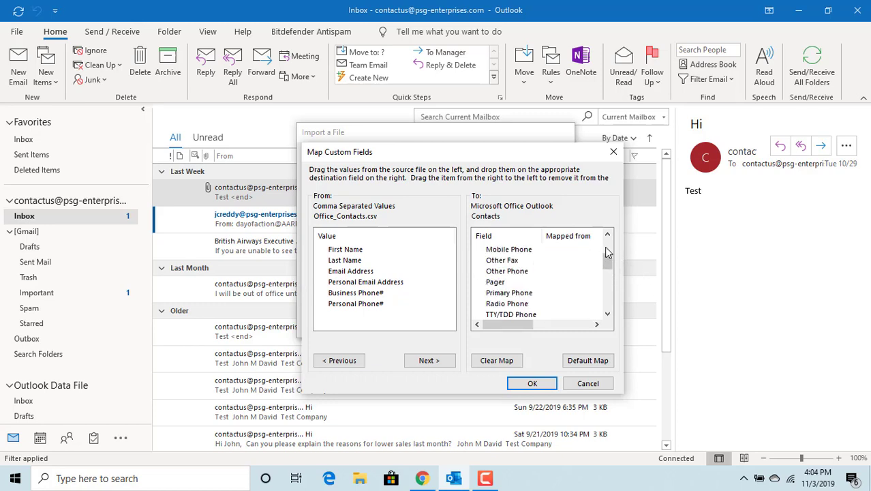
pyautogui.scroll(3, 608, 252)
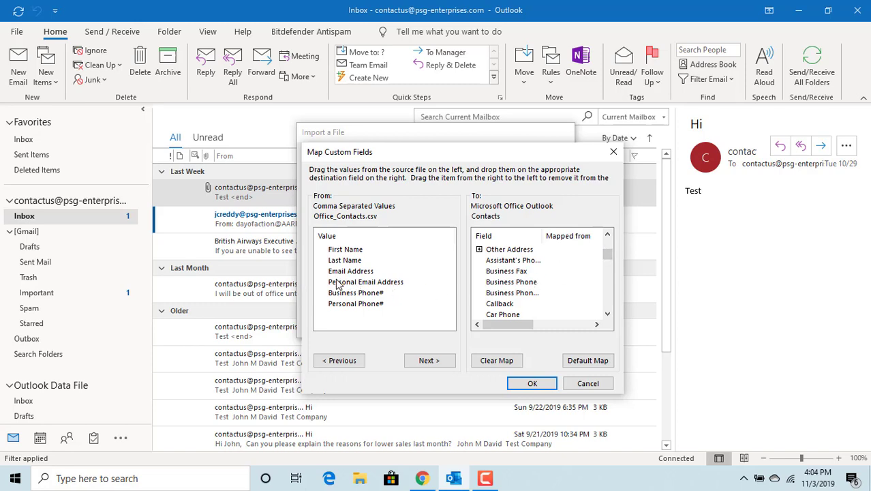
pyautogui.moveTo(368, 296); pyautogui.dragTo(528, 286)
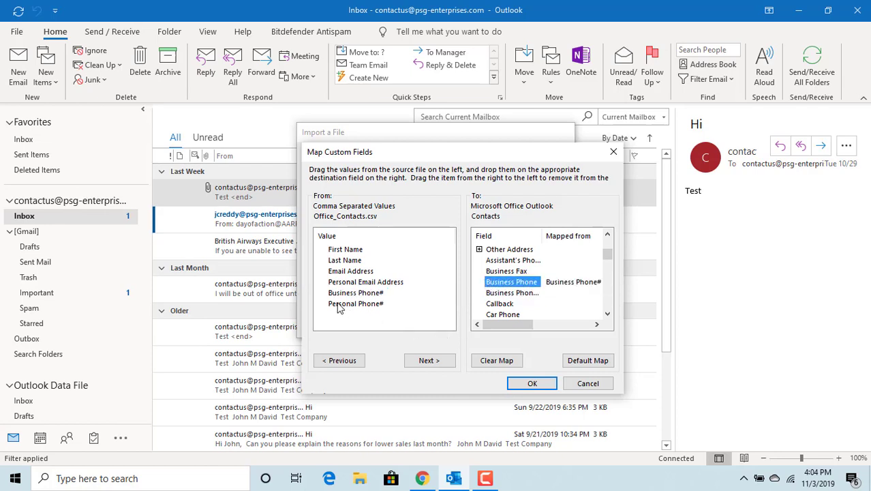
# Map the Personal Phone# value to the Mobile Phone contact field.
pyautogui.click(607, 315)
pyautogui.click(608, 315)
pyautogui.click(607, 315)
pyautogui.click(607, 315)
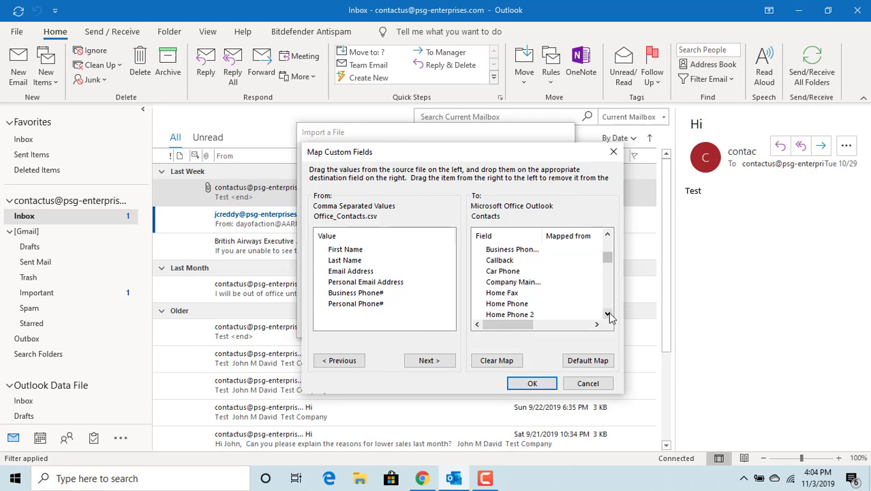
pyautogui.click(608, 315)
pyautogui.click(608, 315)
pyautogui.click(608, 314)
pyautogui.click(607, 315)
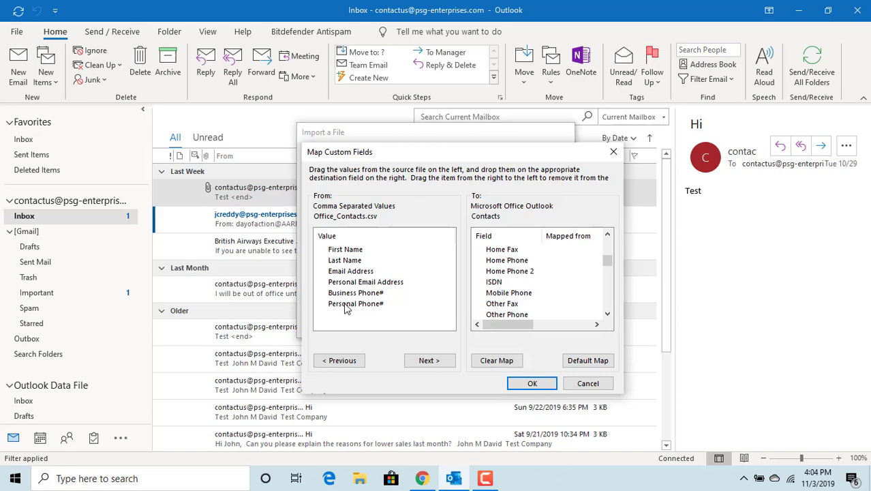
pyautogui.moveTo(346, 308); pyautogui.dragTo(481, 297)
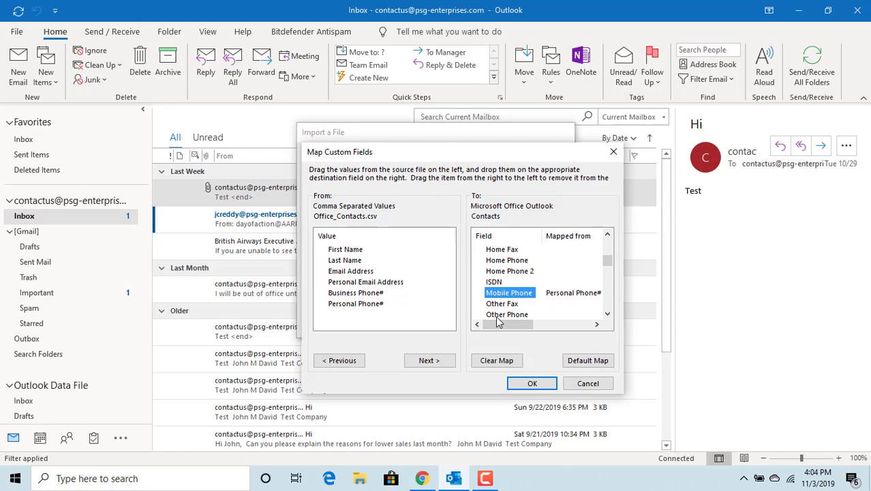
# Accept the custom field mapping and run the import of Office_Contacts.csv into the Contacts folder.
pyautogui.click(531, 385)
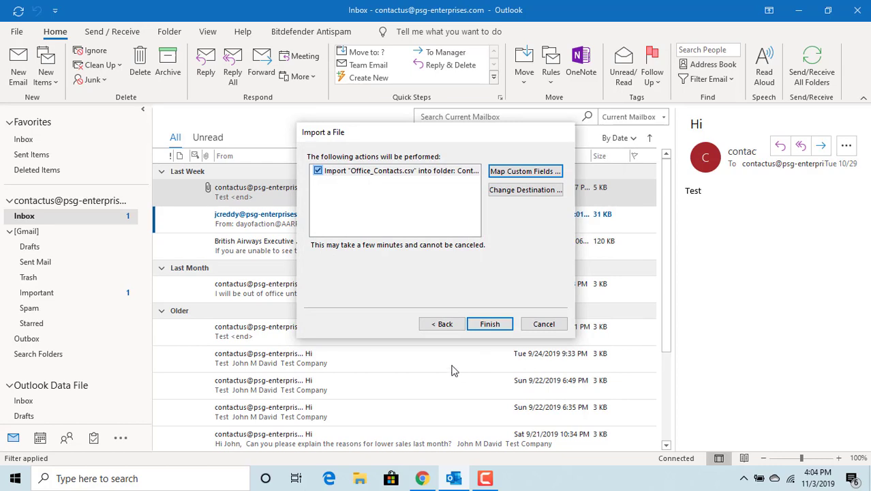
pyautogui.click(490, 325)
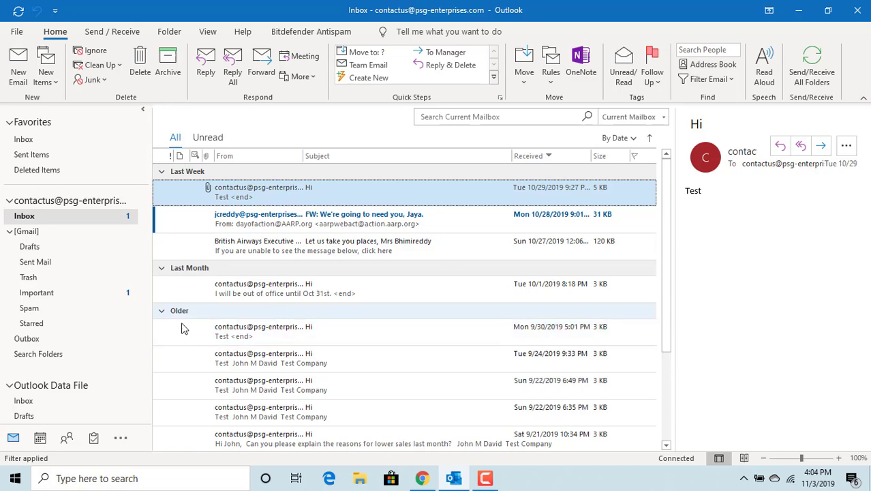
# Show the Contacts folder and check the imported e-mail and phone details of the second and last contacts in the list.
pyautogui.click(67, 439)
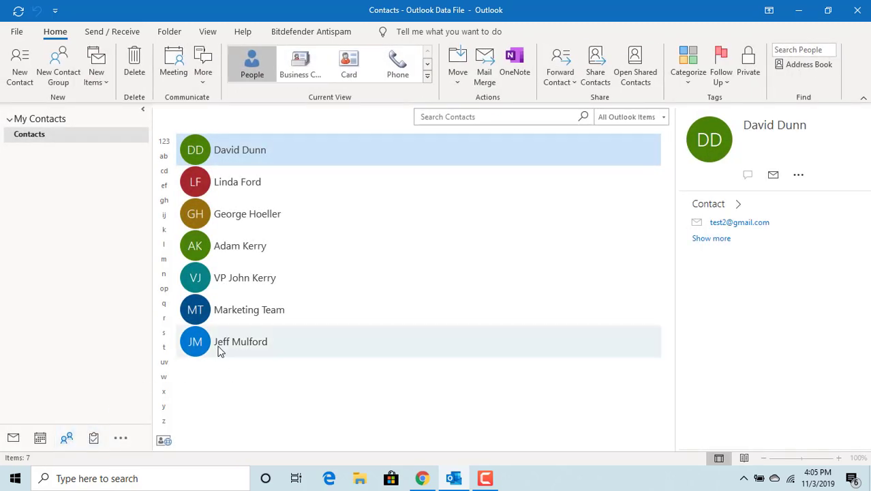
pyautogui.doubleClick(230, 187)
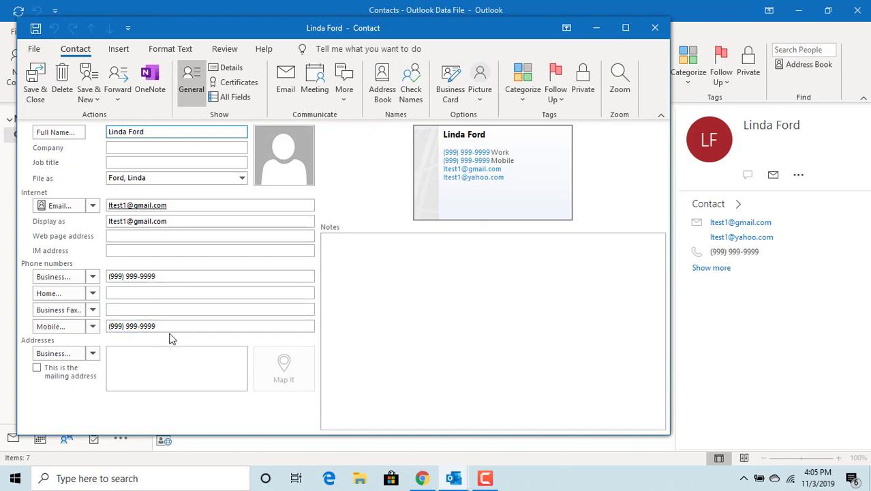
pyautogui.click(655, 27)
pyautogui.click(239, 346)
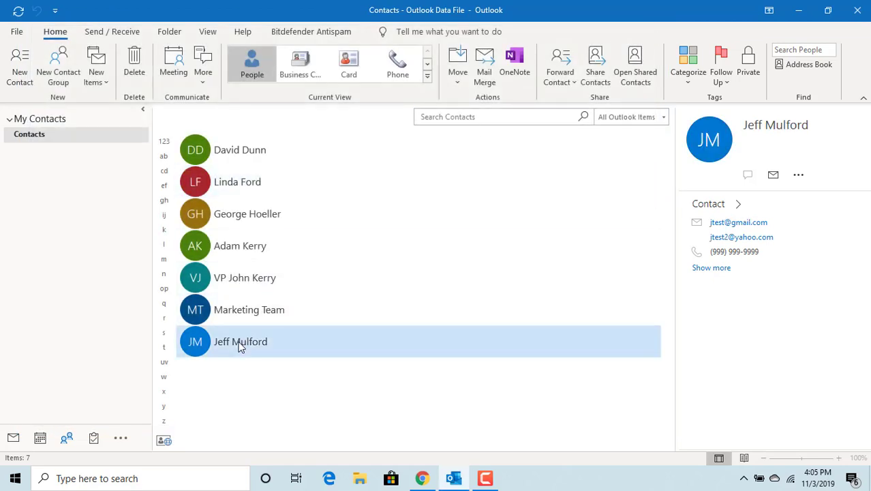
pyautogui.doubleClick(239, 346)
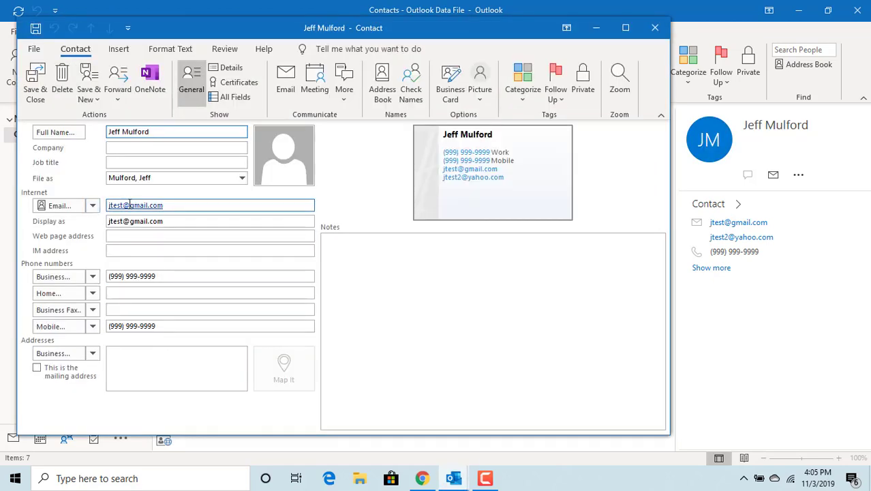